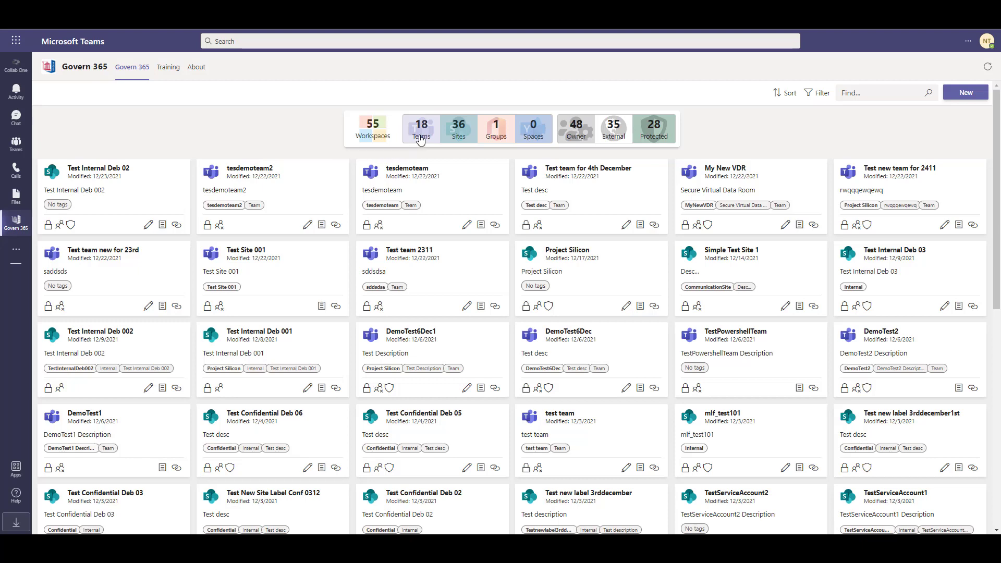
# Filter the workspace dashboard to Teams, then clear the filter to show all 55 workspaces.
pyautogui.click(421, 139)
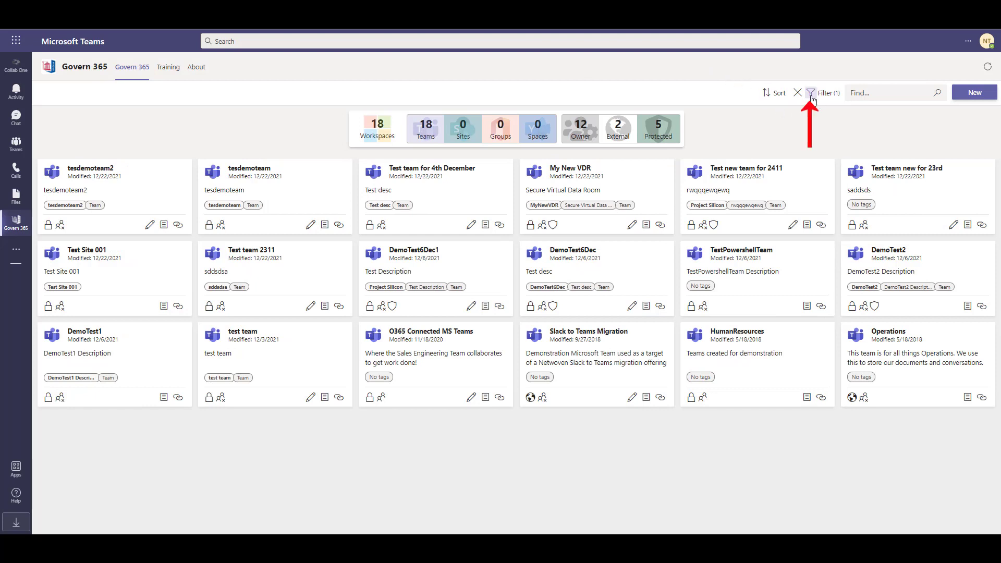
pyautogui.click(814, 96)
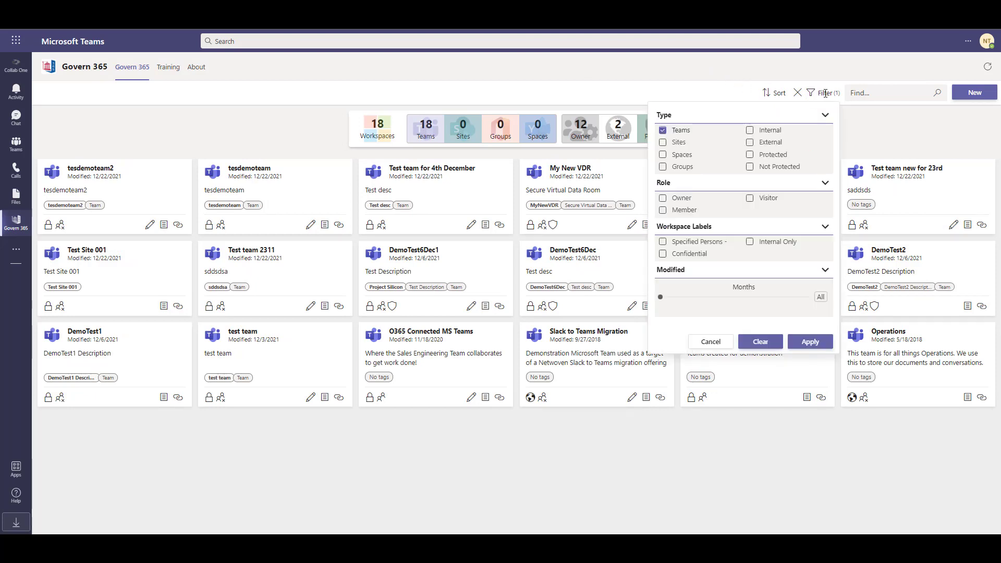
pyautogui.click(798, 93)
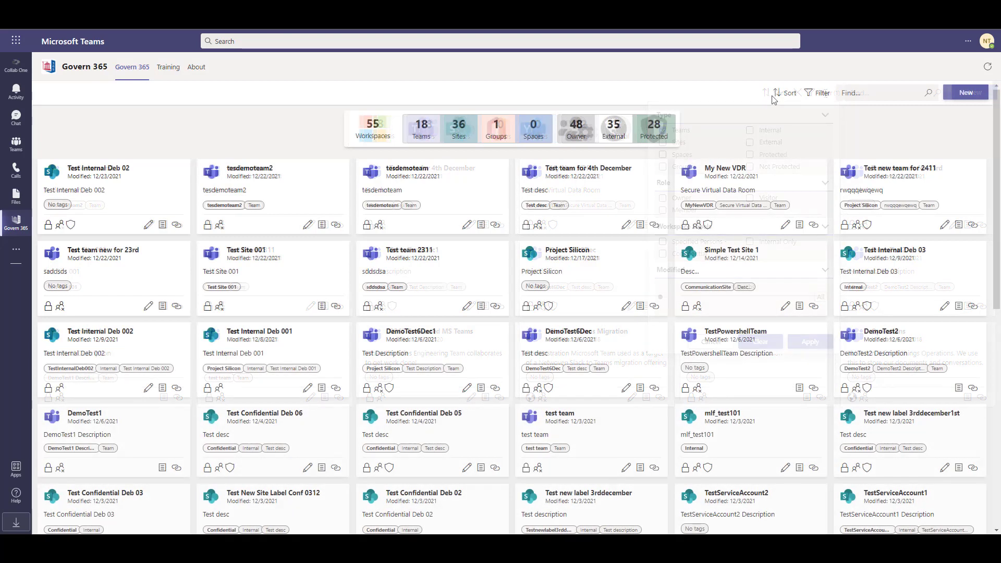
pyautogui.click(781, 96)
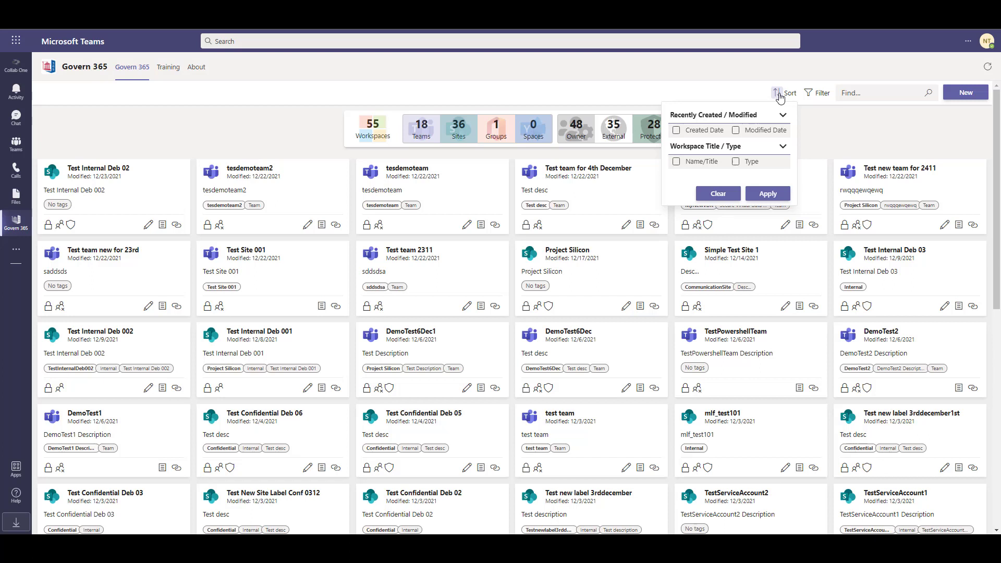
pyautogui.click(780, 96)
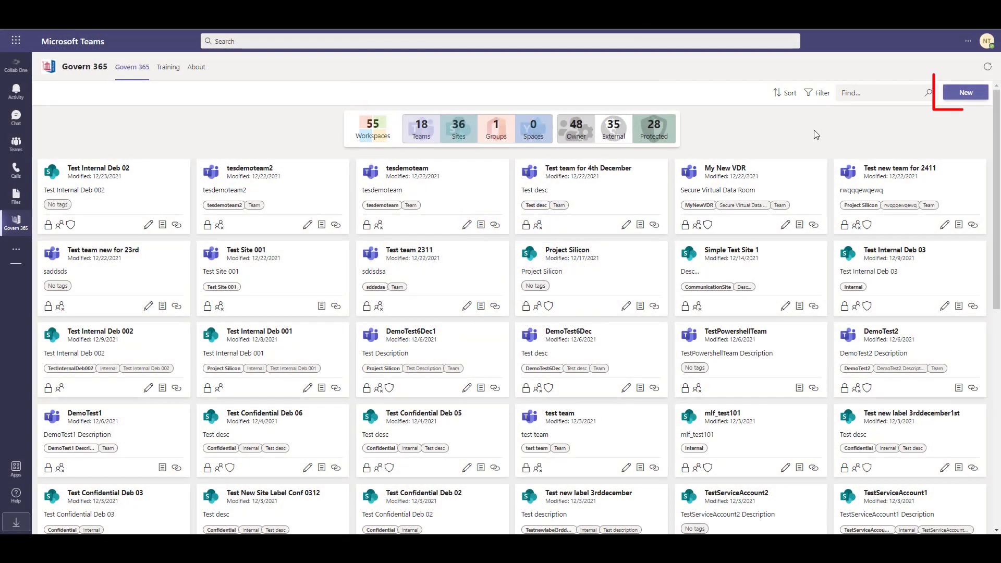
# Submit a new Microsoft Team workspace request, choosing Create new rather than Clone.
pyautogui.click(962, 97)
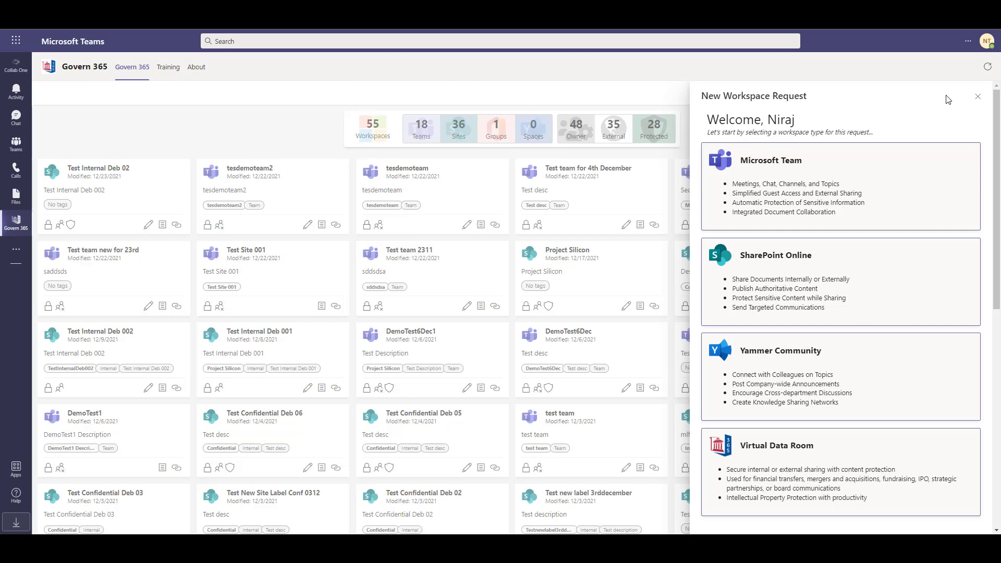
pyautogui.click(905, 178)
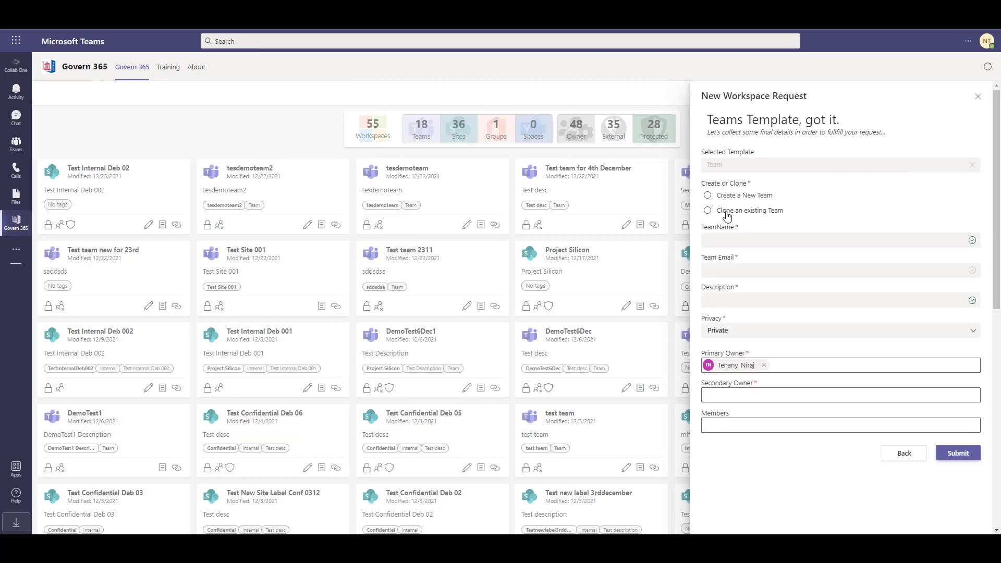
pyautogui.click(708, 211)
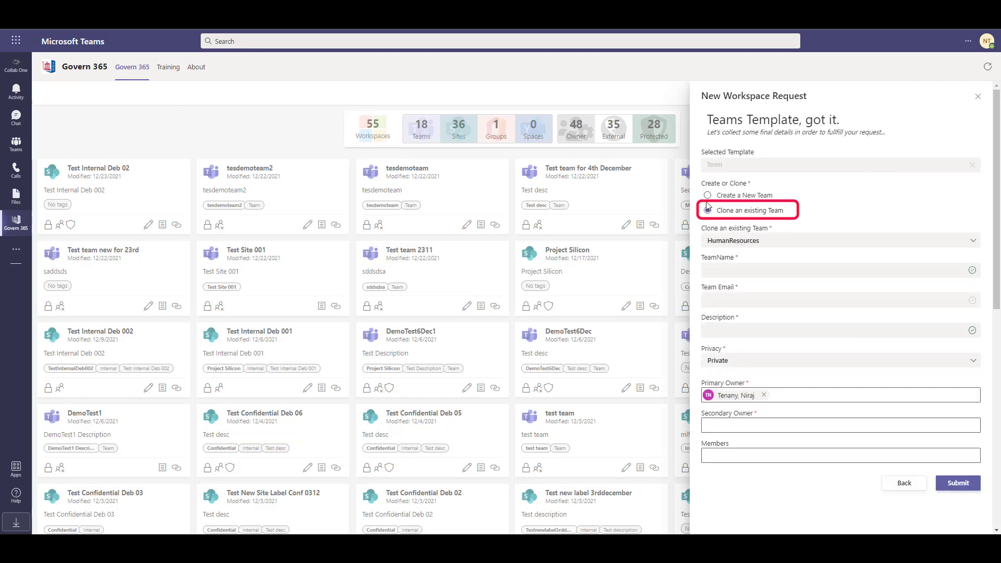
pyautogui.click(707, 196)
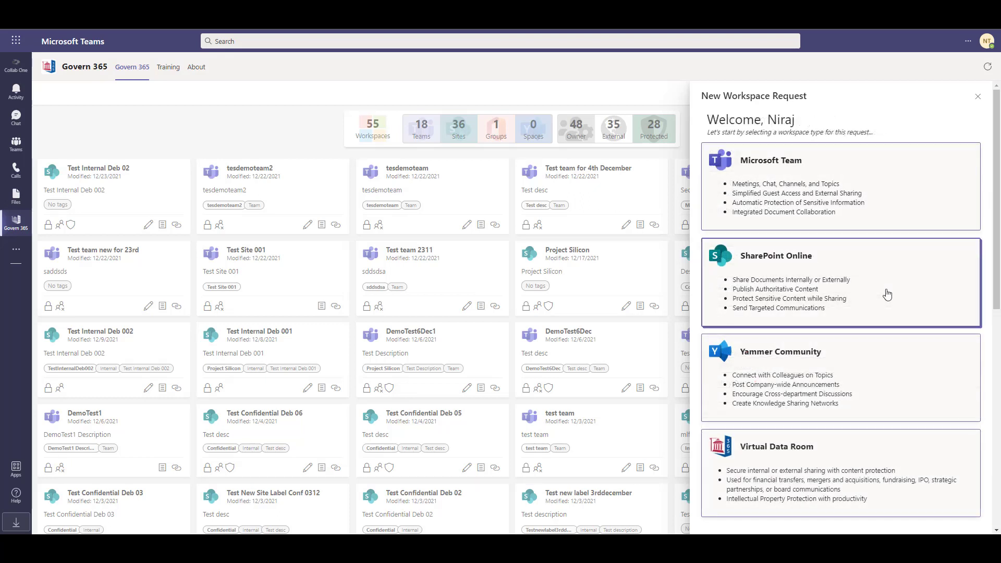
pyautogui.click(887, 293)
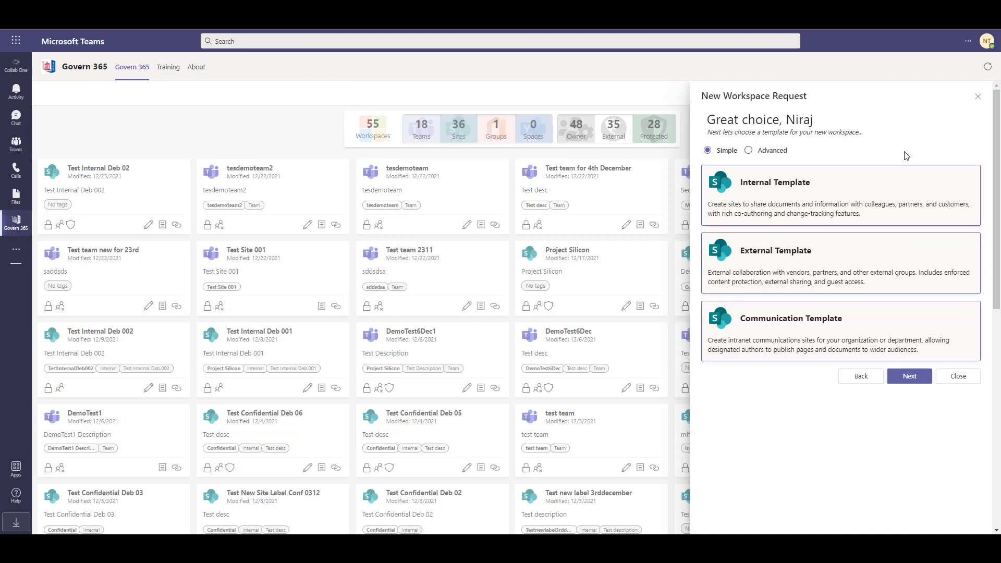
# Open and submit the Internal, External and Communication site template request forms in turn.
pyautogui.click(976, 192)
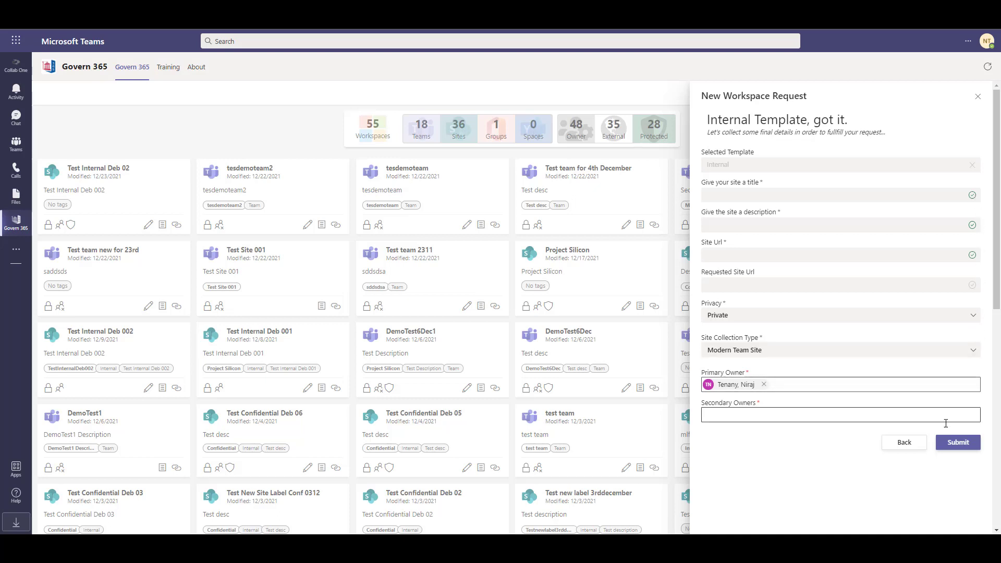
pyautogui.click(951, 451)
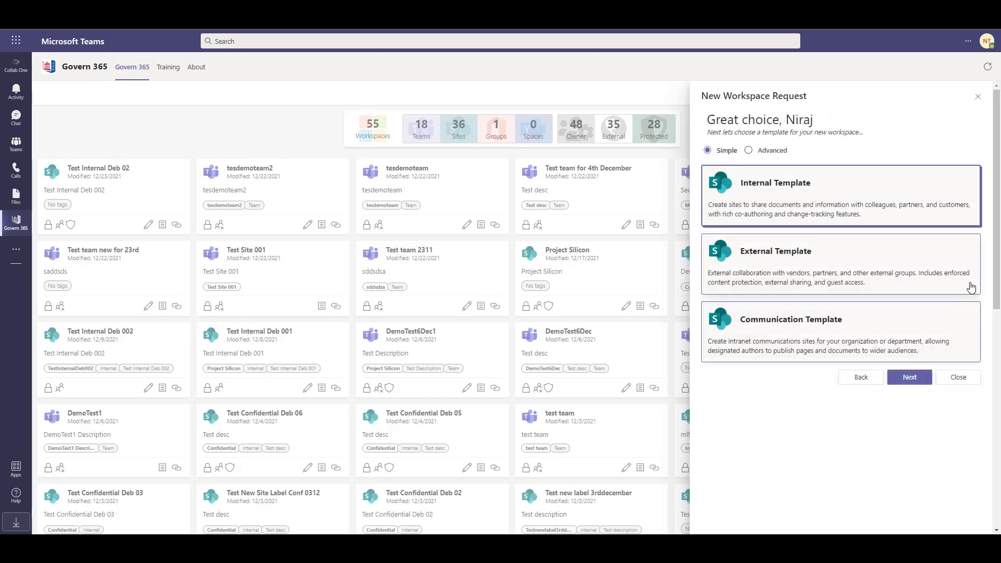
pyautogui.click(971, 286)
pyautogui.click(971, 287)
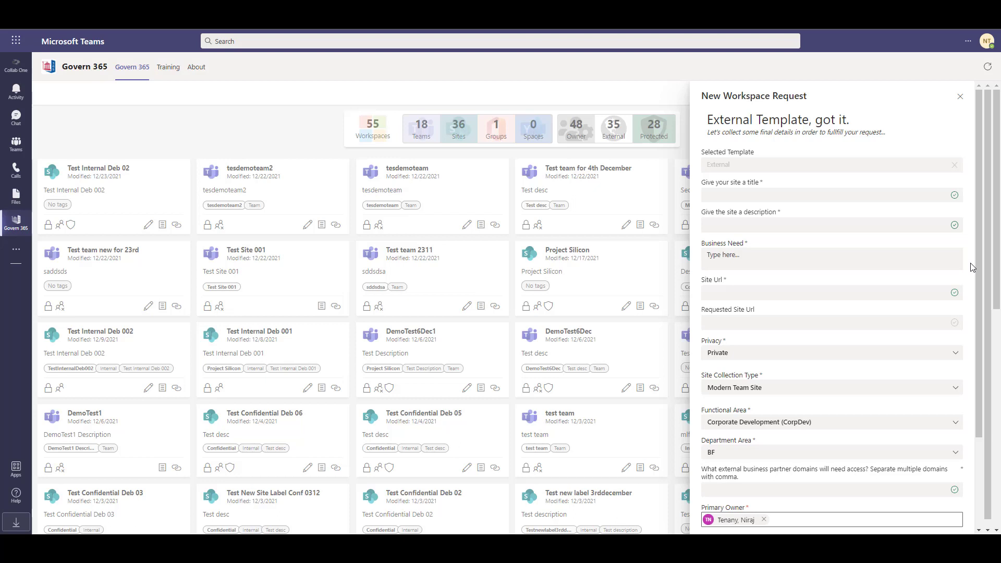
pyautogui.scroll(-3, 971, 267)
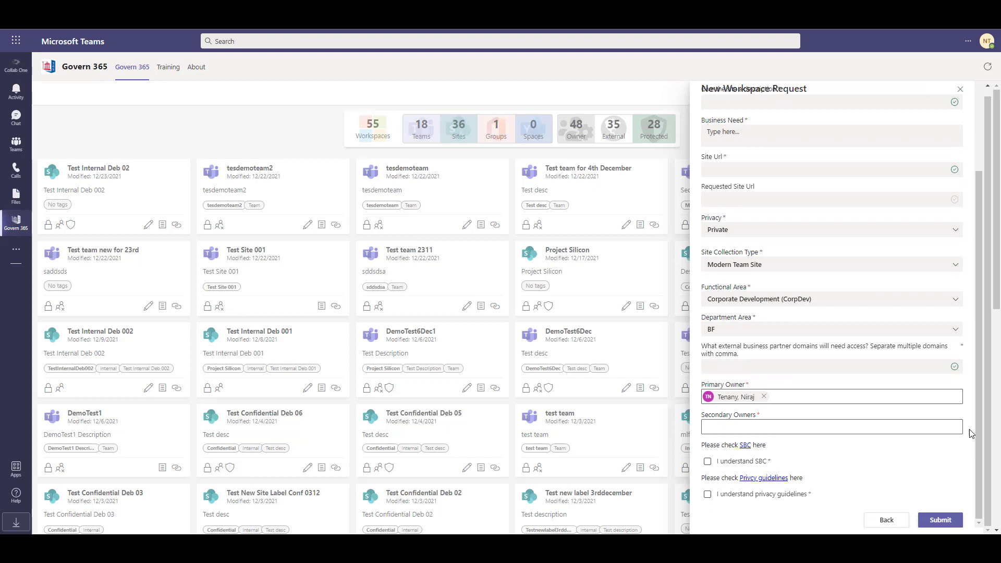
pyautogui.click(956, 522)
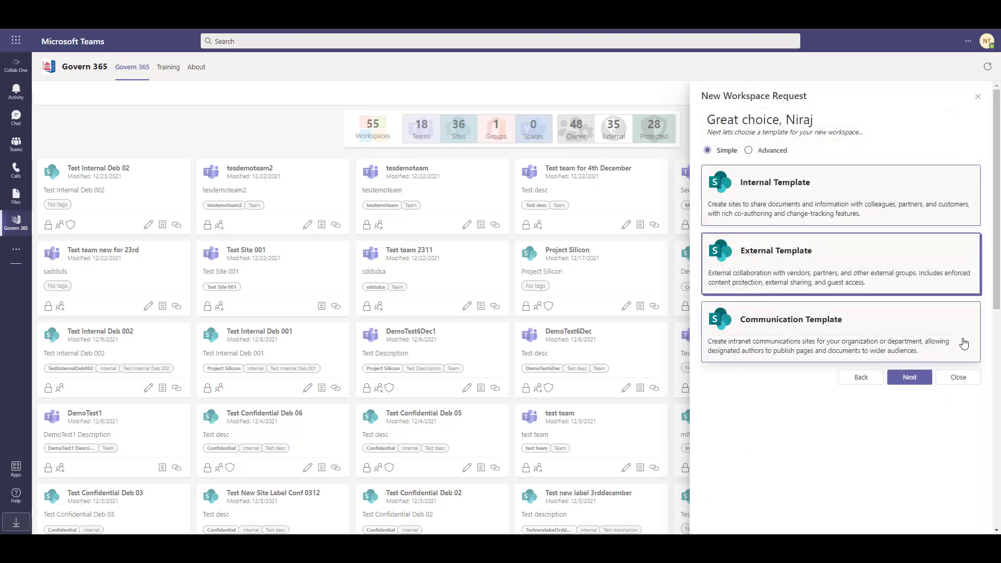
pyautogui.click(964, 343)
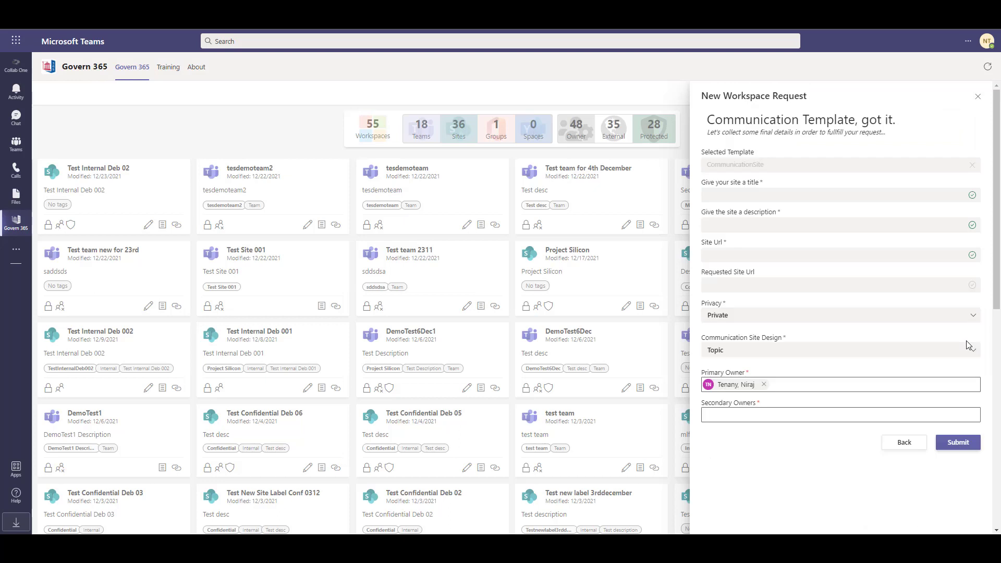
pyautogui.click(957, 451)
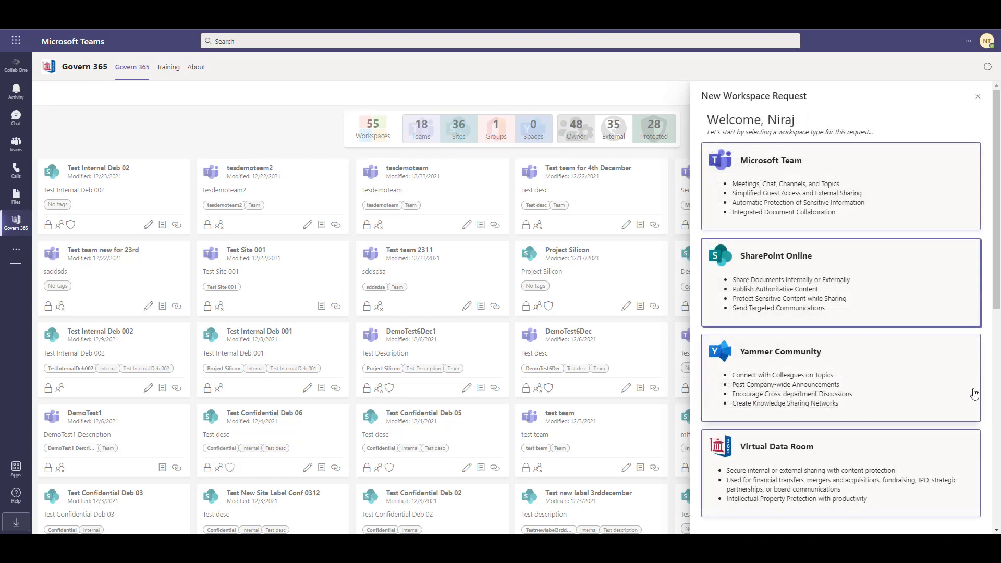
# Try the Yammer Community request, then pick a workspace type showing the Microsoft Team templates.
pyautogui.click(975, 394)
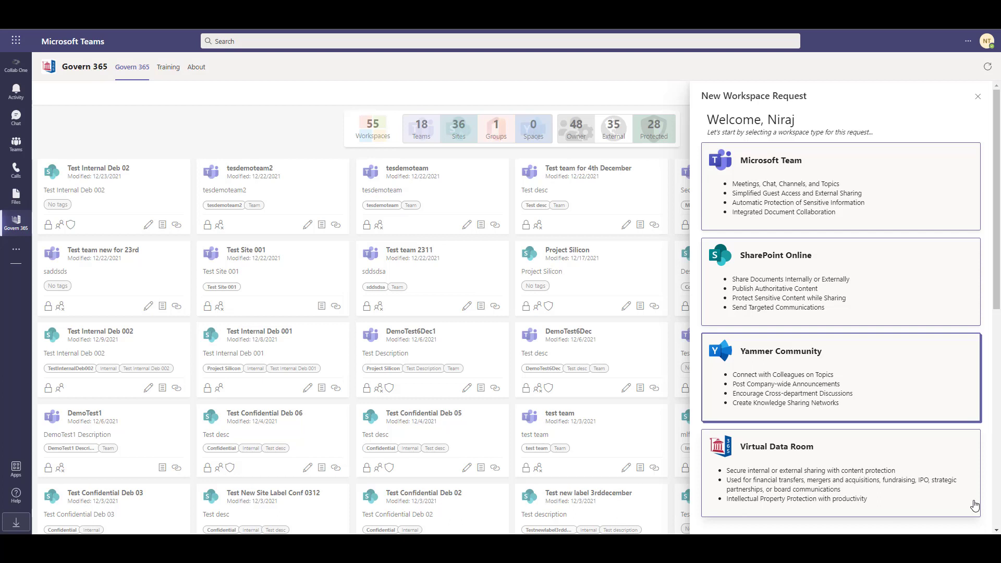
pyautogui.click(975, 506)
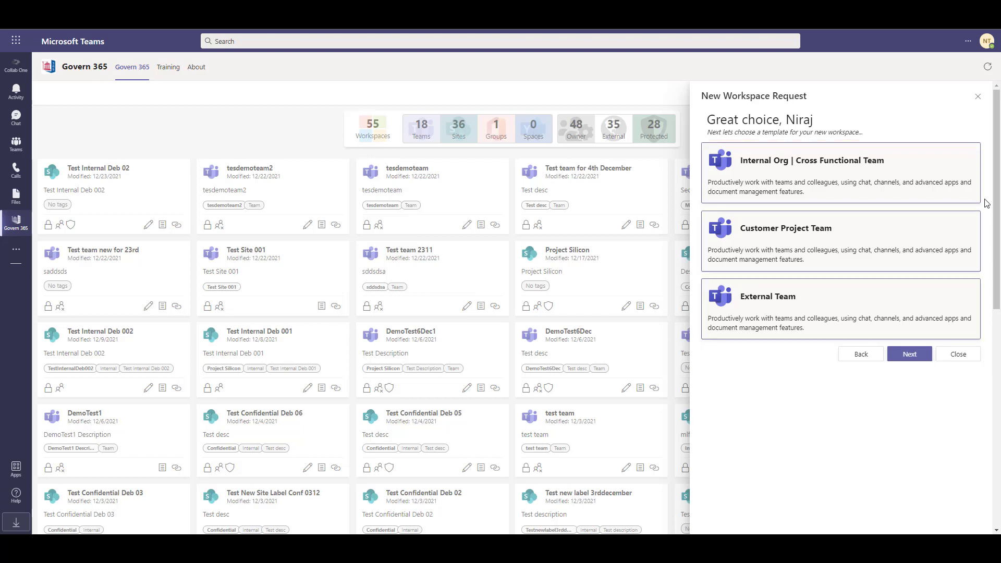
# Switch from Internal Org | Cross Functional Team to External Team and pass the protection step.
pyautogui.click(967, 186)
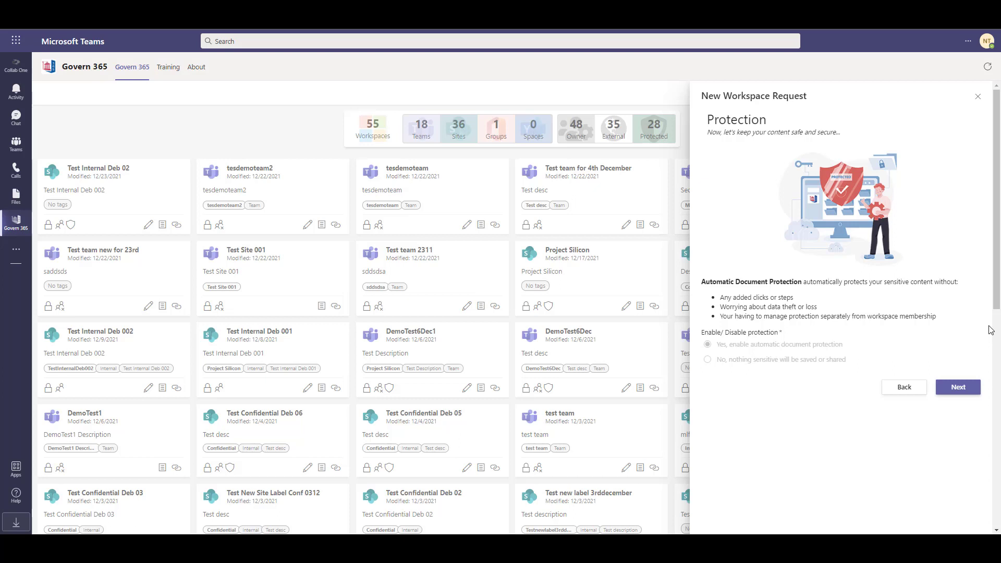
pyautogui.click(921, 390)
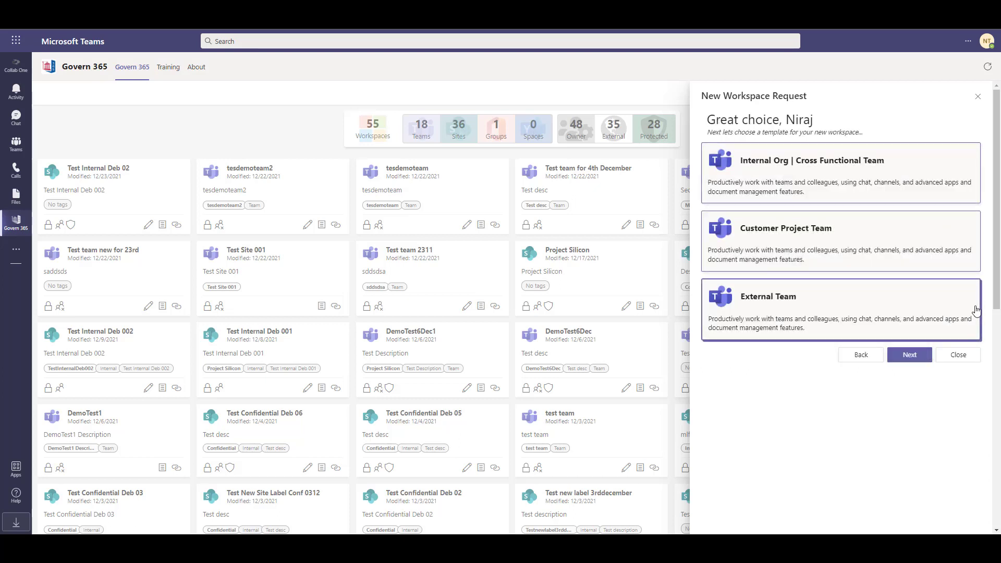
pyautogui.click(977, 310)
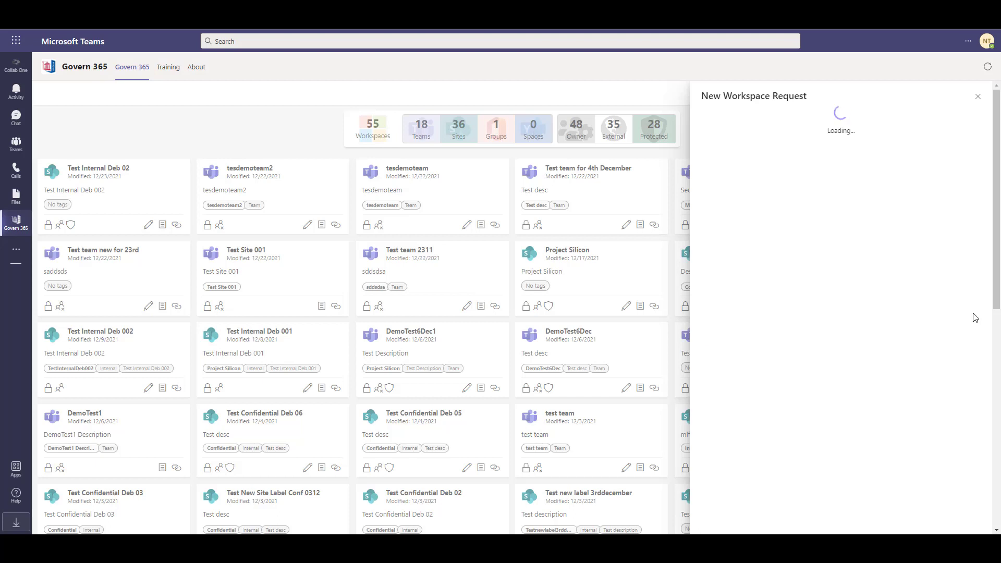
pyautogui.click(959, 387)
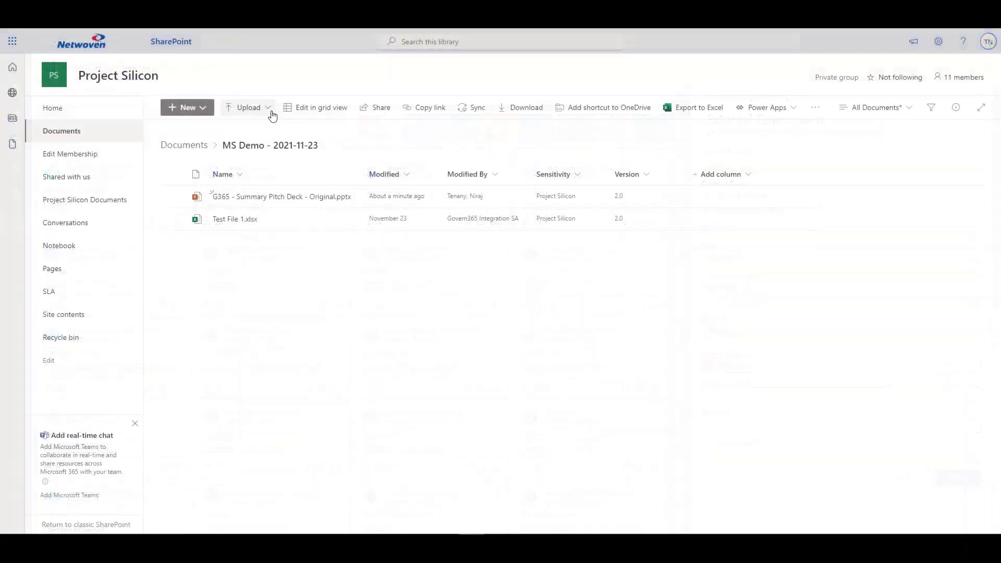
# Download 'G365 - Summary Pitch Deck - Original.pptx' from the MS Demo - 2021-11-23 folder.
pyautogui.click(267, 108)
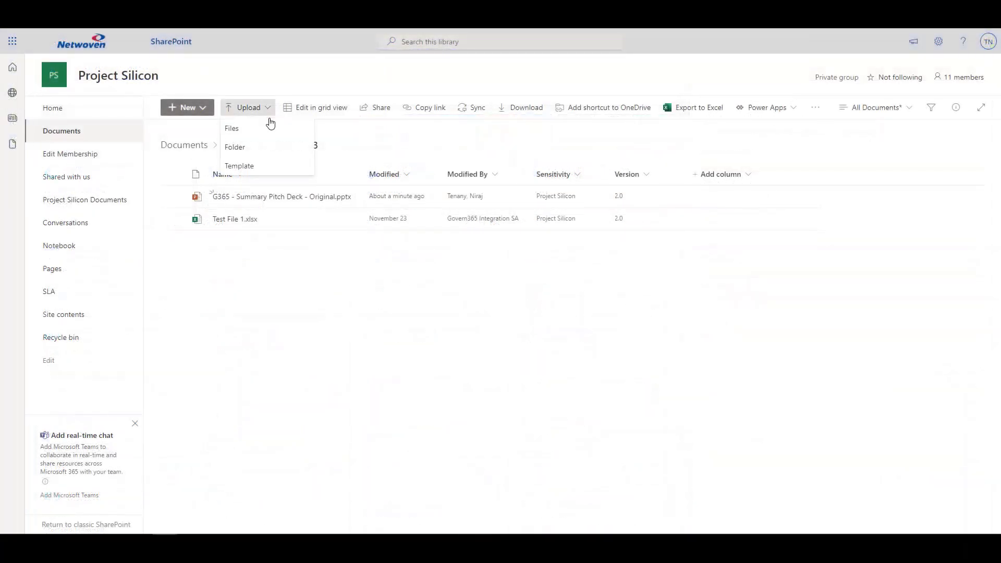
pyautogui.click(268, 129)
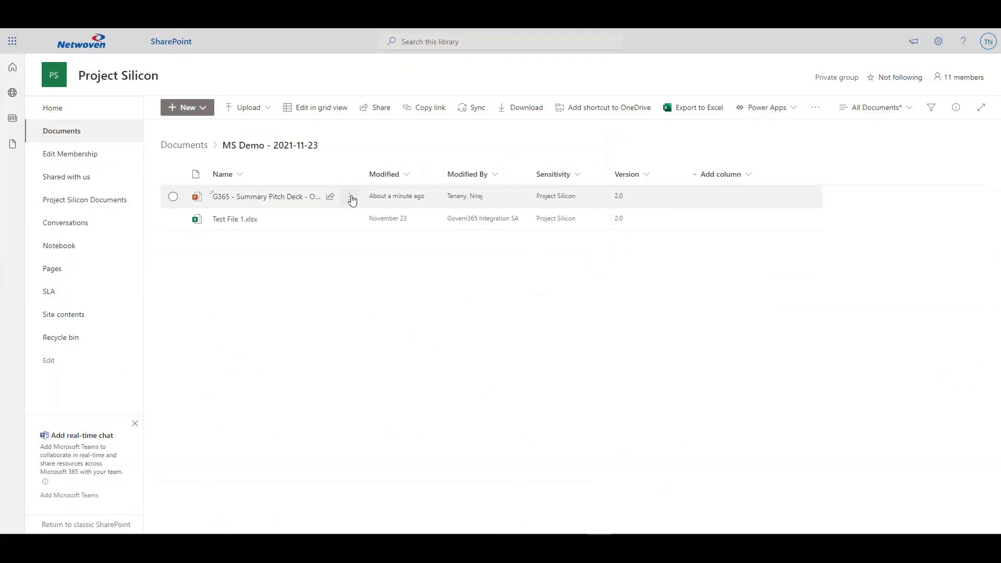
pyautogui.click(352, 198)
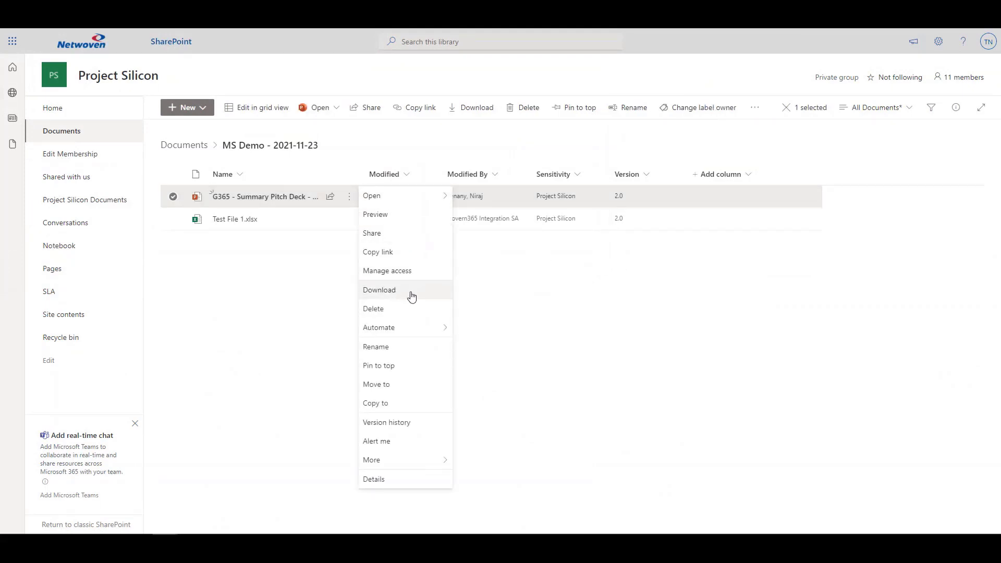
pyautogui.click(409, 291)
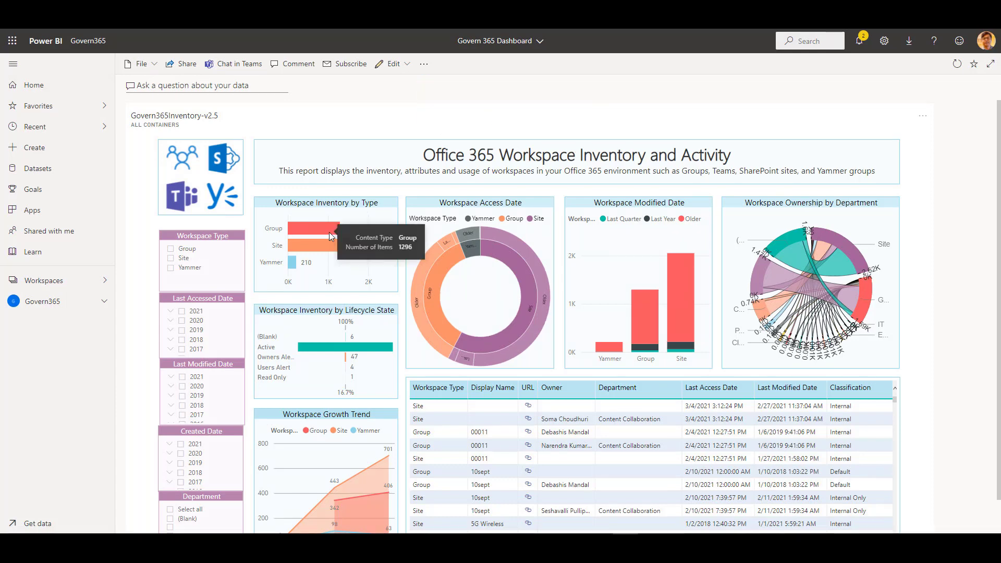
# Cross-filter the inventory report by Group, then Site, and finally Yammer workspaces.
pyautogui.click(330, 233)
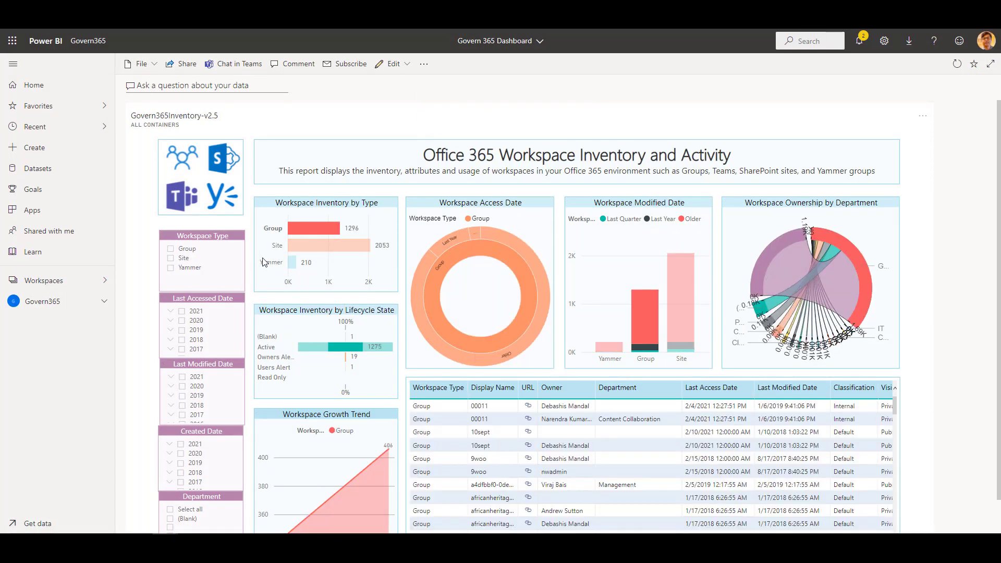
pyautogui.click(328, 247)
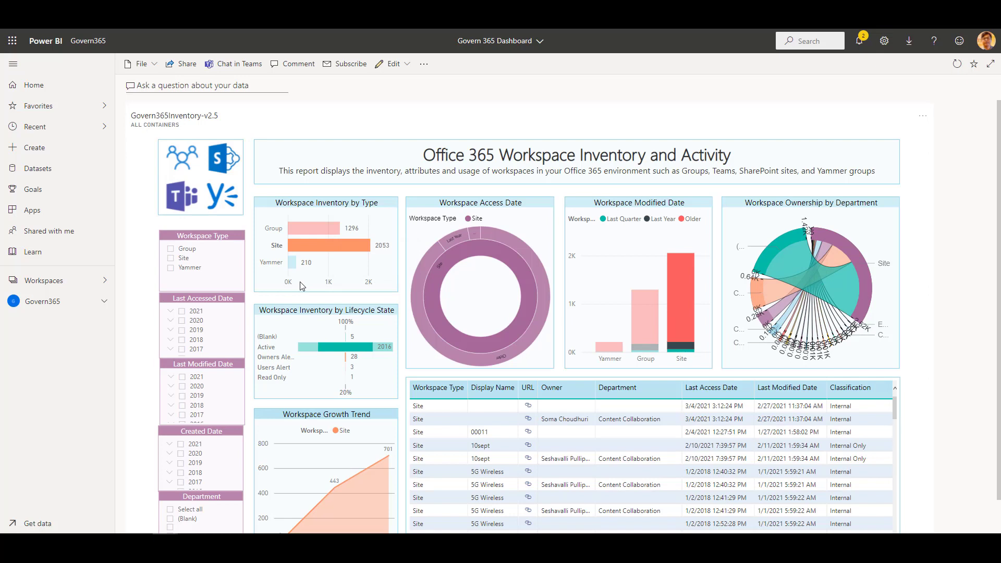
pyautogui.click(291, 264)
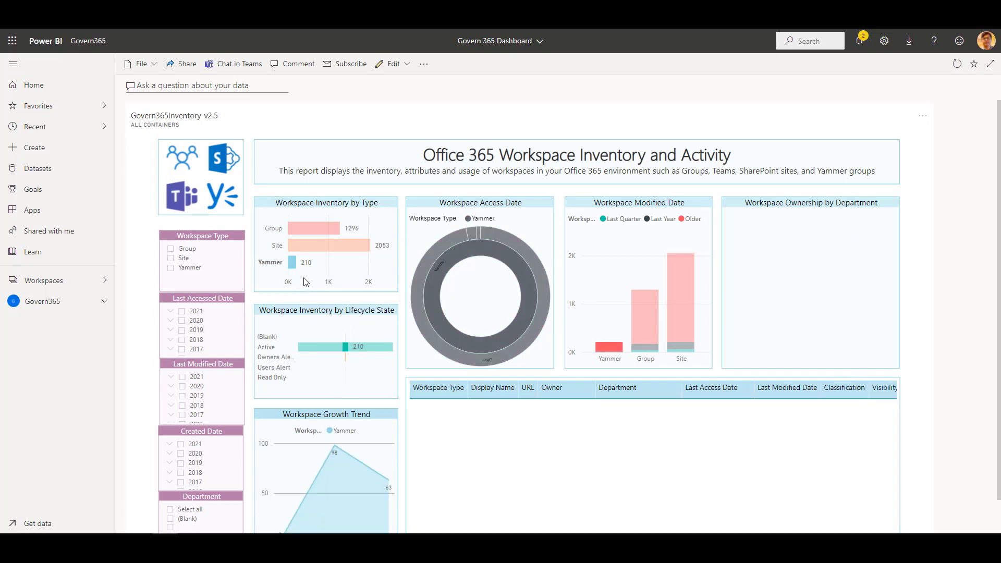
# Limit to workspaces last accessed in 2020, then open the Test New Label INCDemo Metadata task.
pyautogui.click(182, 322)
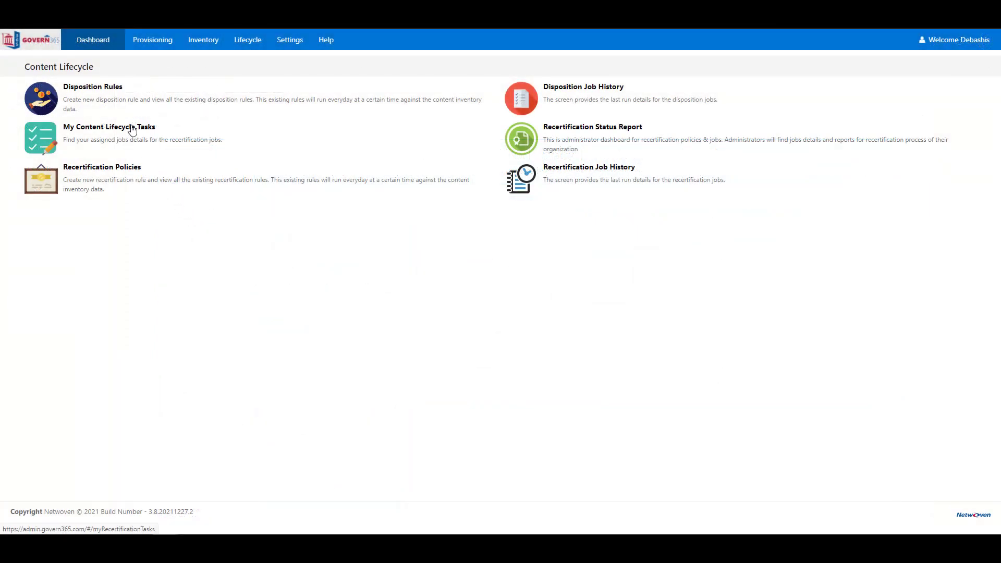
pyautogui.click(147, 128)
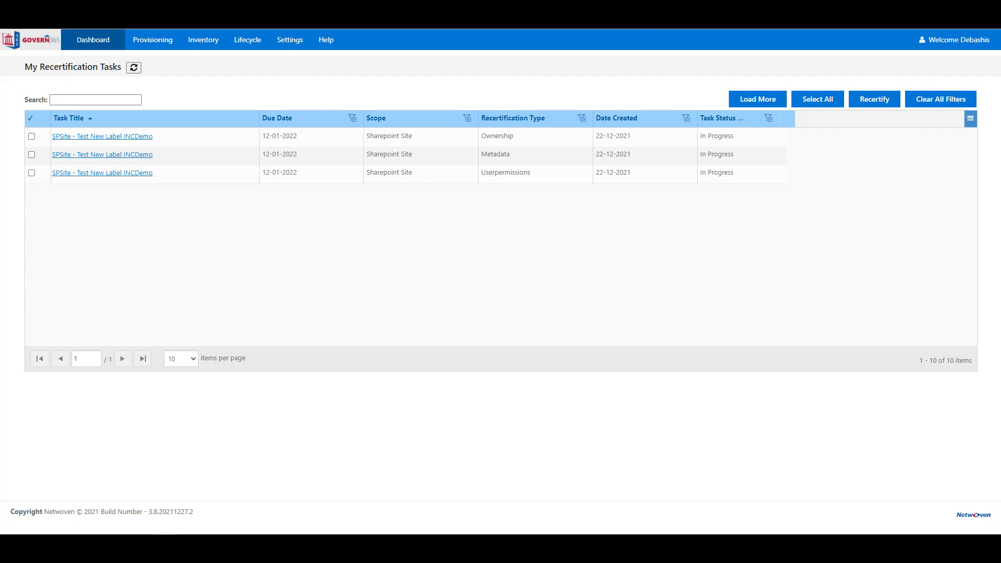
pyautogui.click(146, 155)
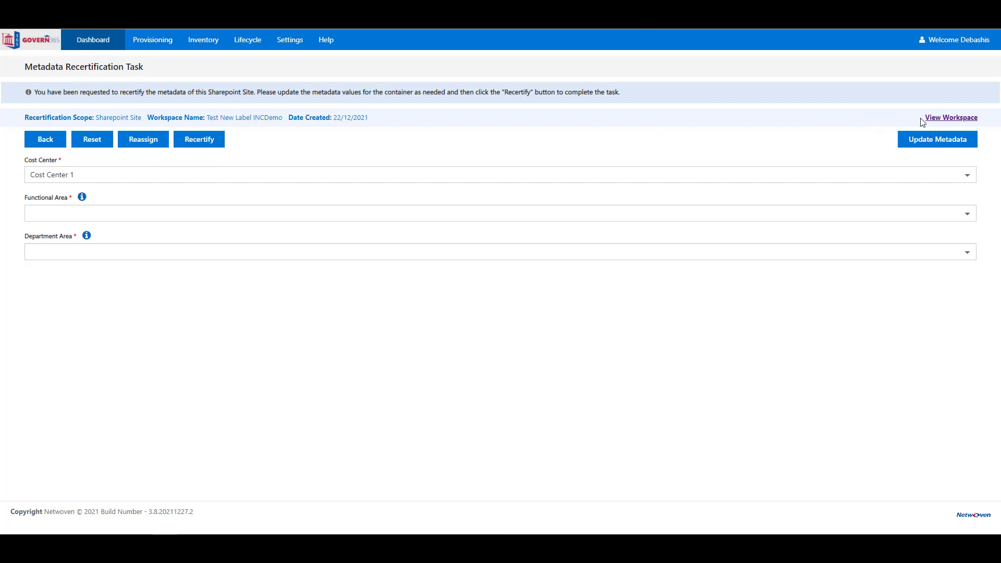
# Open the Test New Label INCDemo SharePoint site from the task's View Workspace link.
pyautogui.click(936, 119)
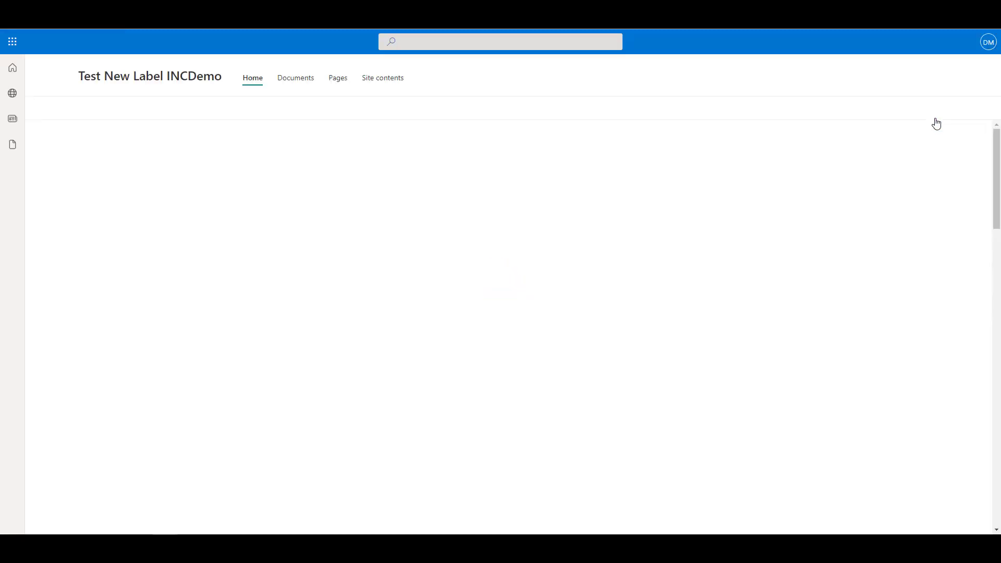